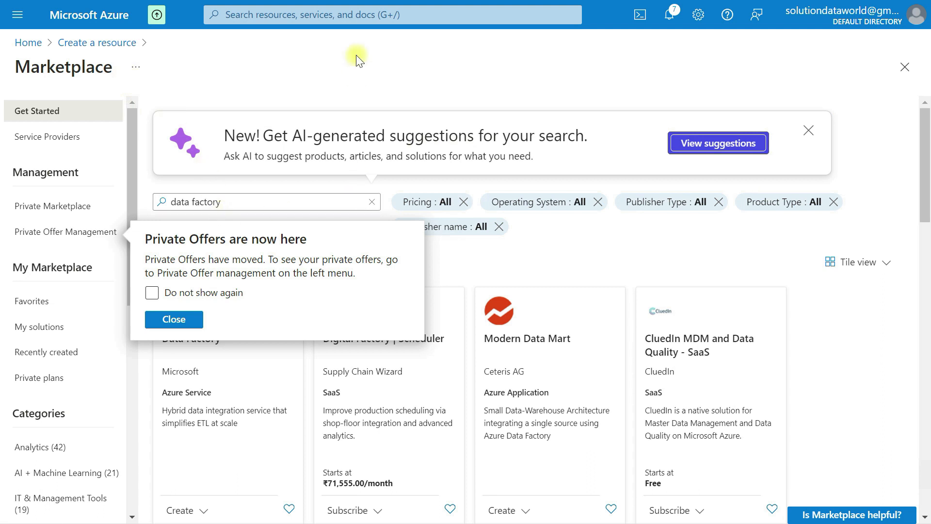
Step: Open Microsoft's Data Factory offering from the marketplace results and start creating a data factory with the Data Factory plan
click(307, 78)
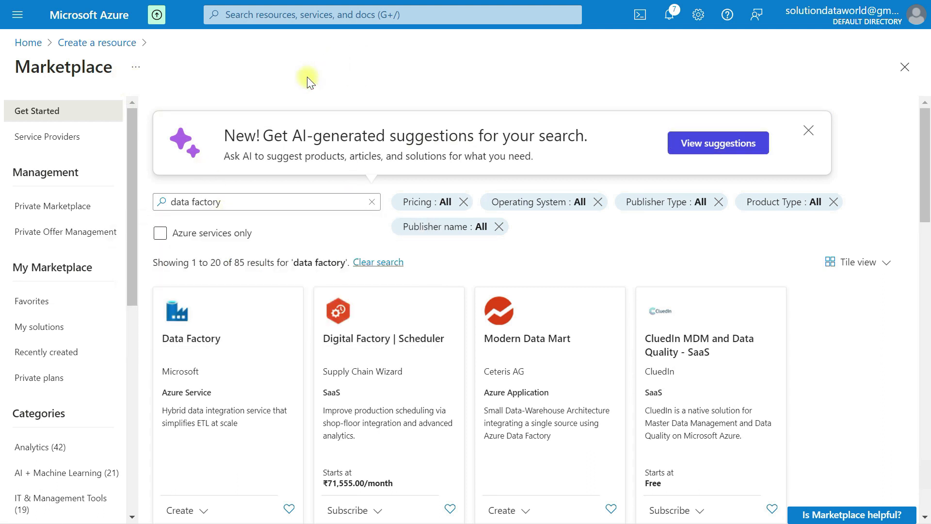
click(195, 342)
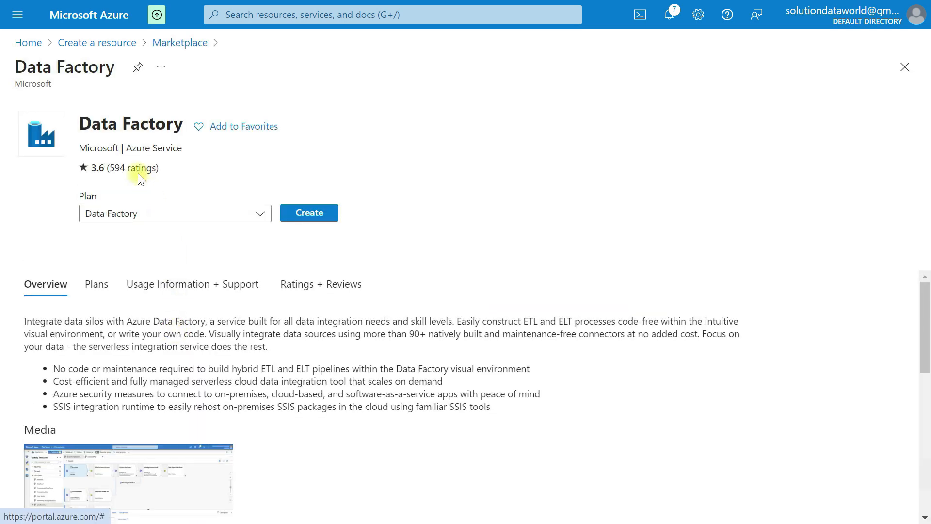
click(324, 213)
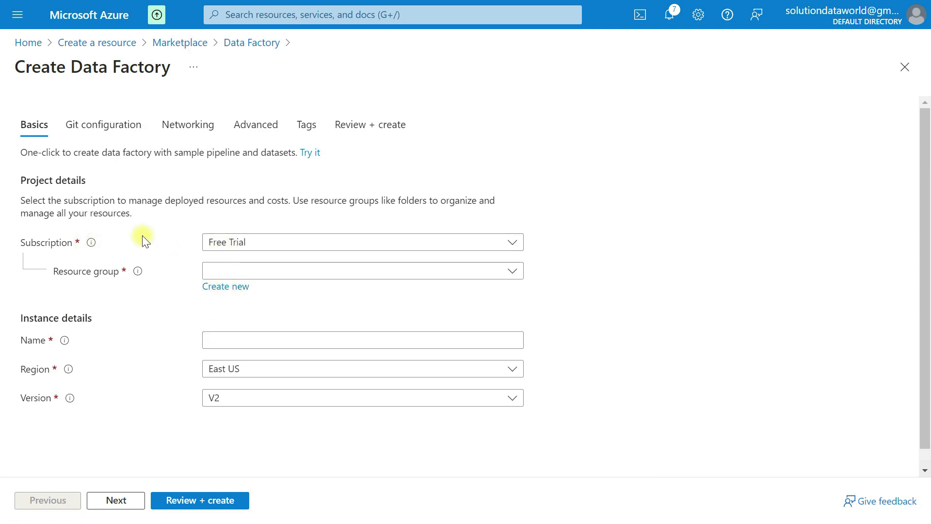
Step: Create a new resource group named my_df for the data factory
click(225, 292)
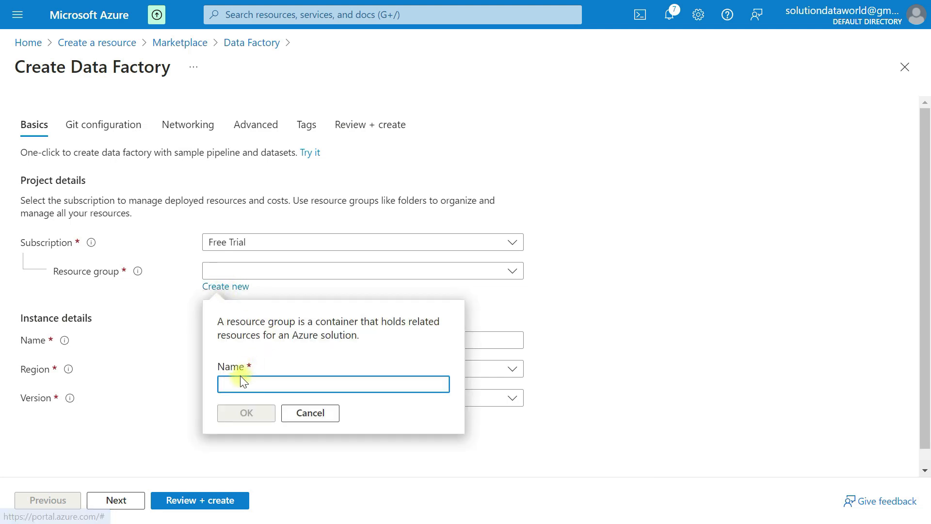
text(my_)
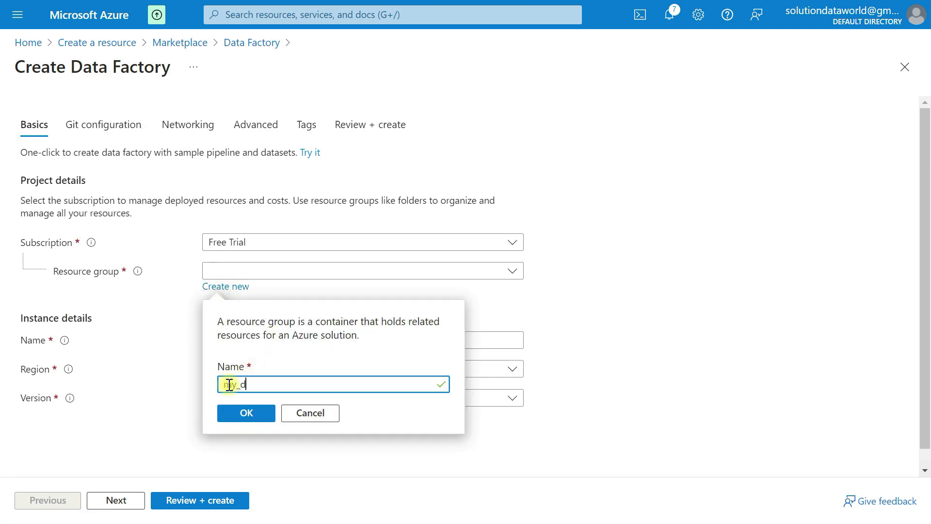
text(df)
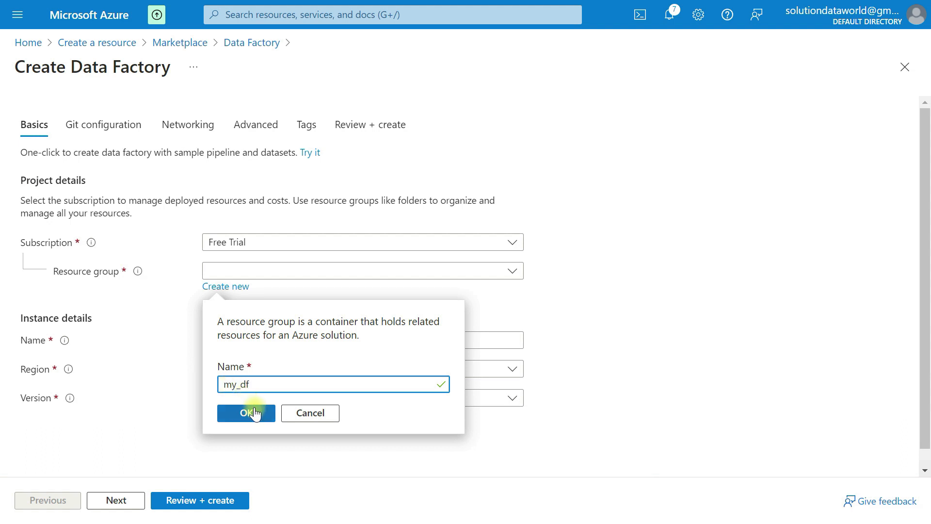
click(247, 412)
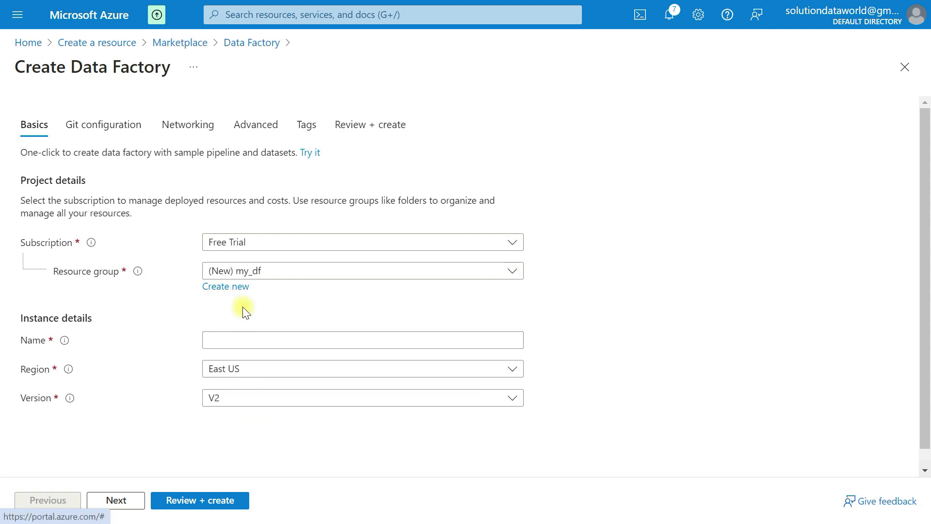
Step: Name the data factory instance datafactorydws and set its region to Central India and its version to V2
scroll(241, 308, down, 1)
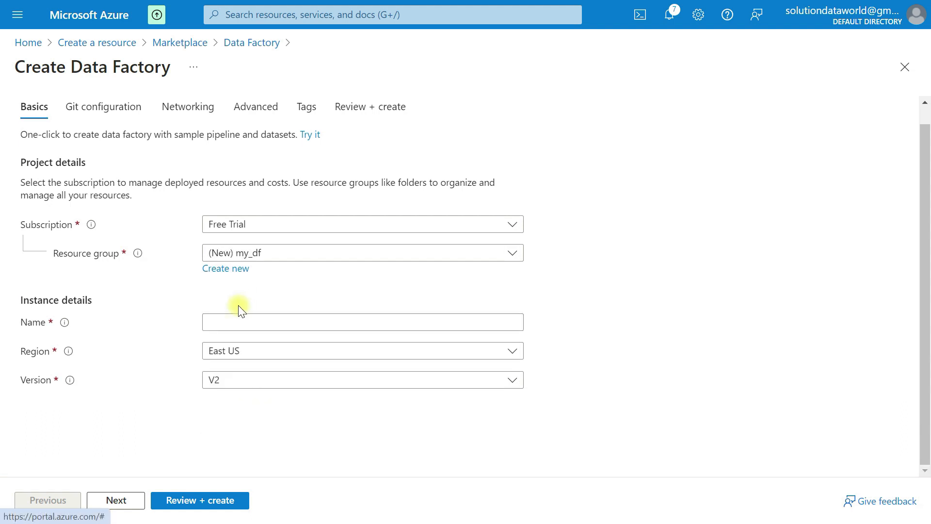
click(219, 321)
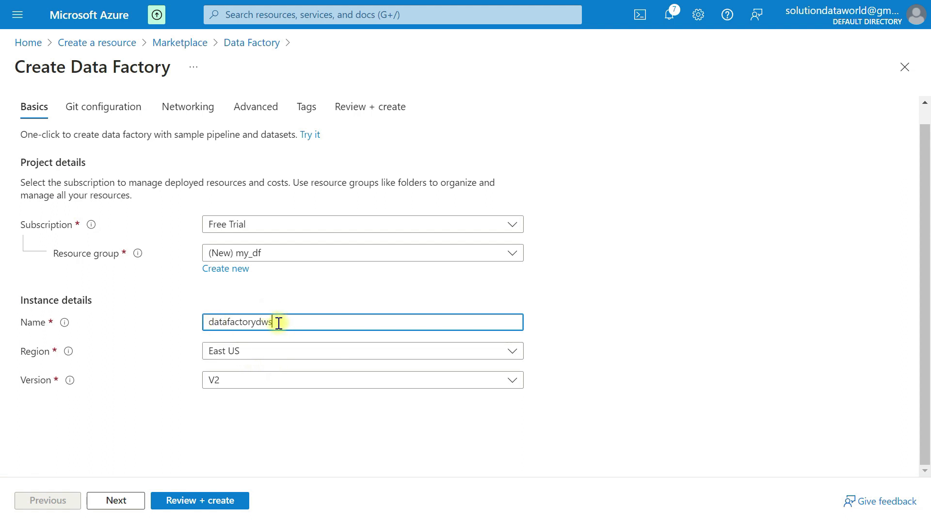
drag(281, 323, 164, 326)
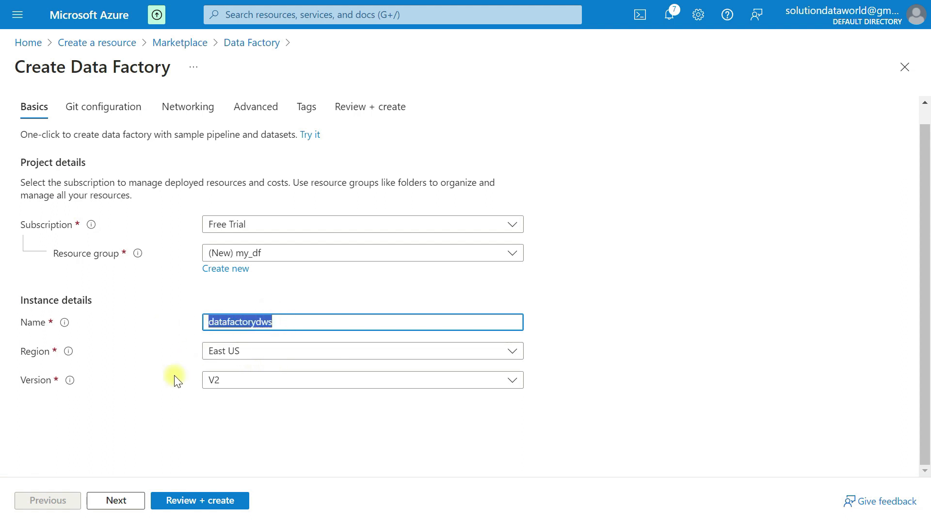
click(231, 352)
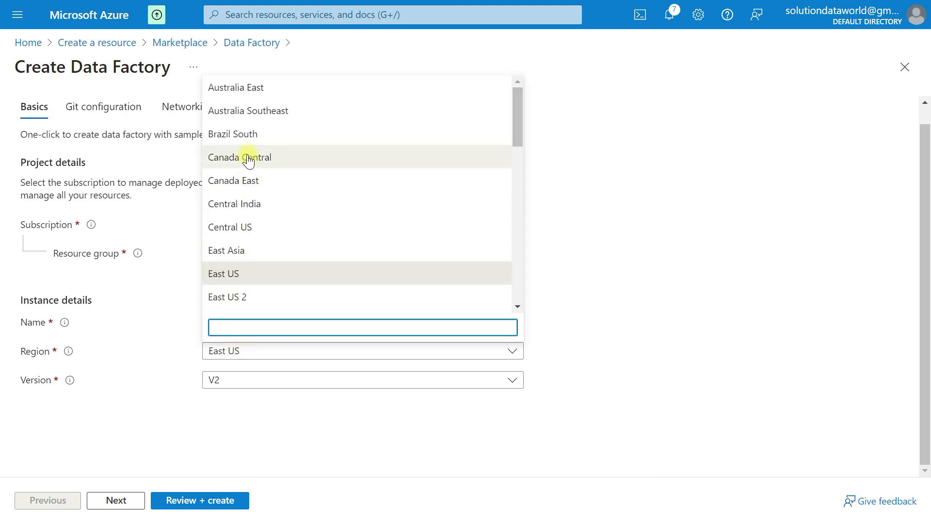
click(261, 207)
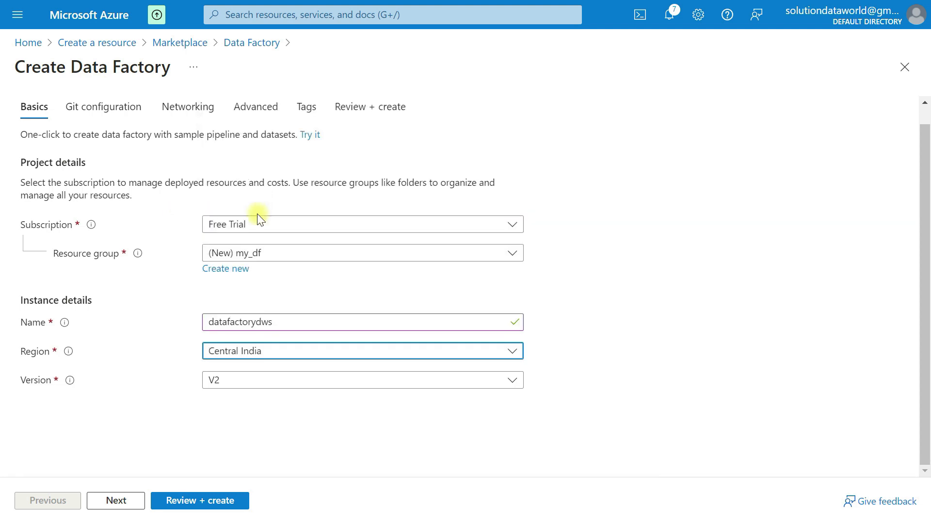
click(245, 384)
click(222, 401)
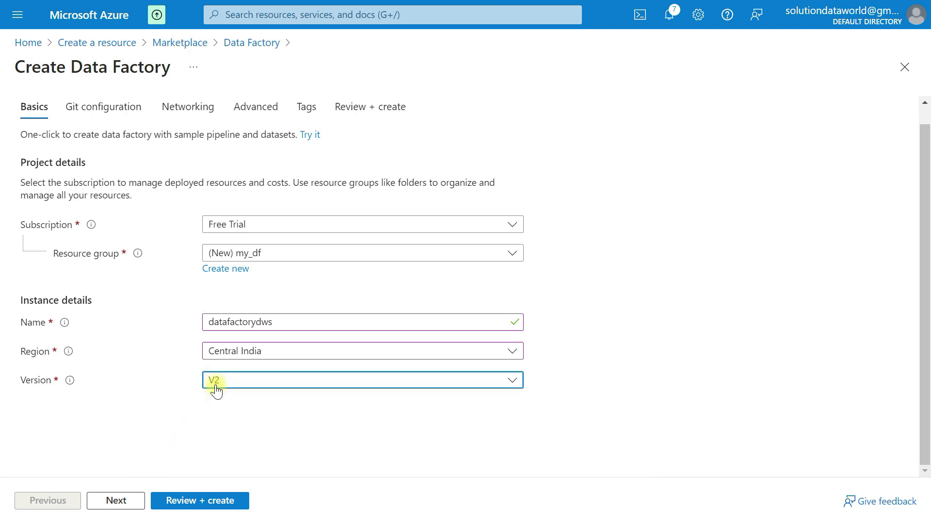
Step: View the Git repository options, keep Git configuration deferred, and proceed to the networking settings
click(115, 502)
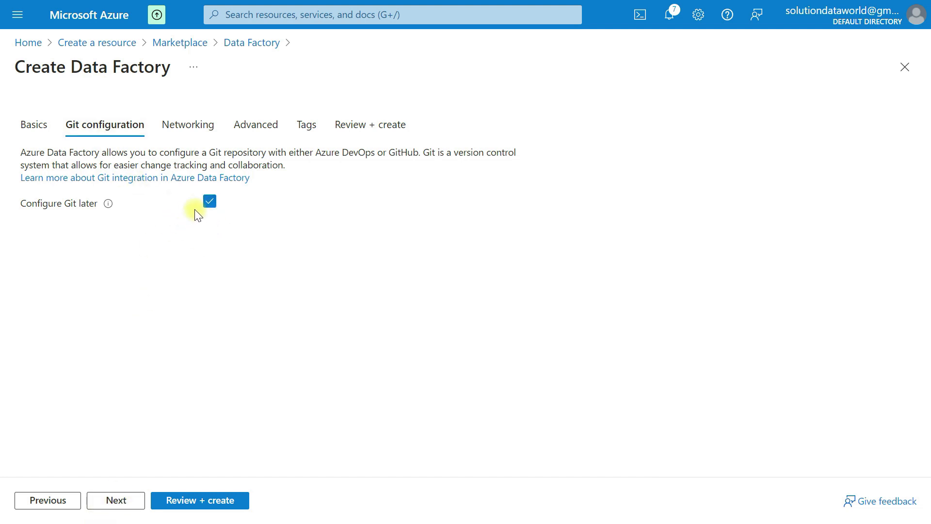
click(209, 202)
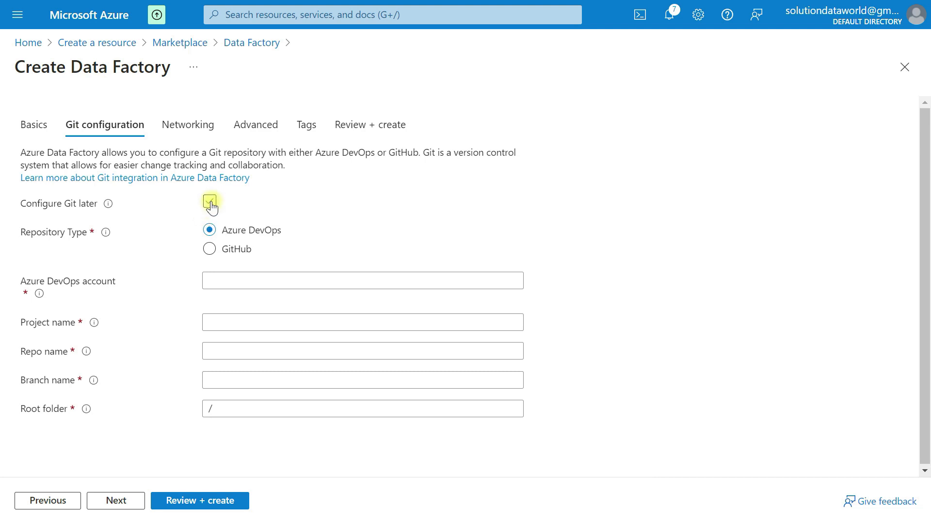
click(209, 201)
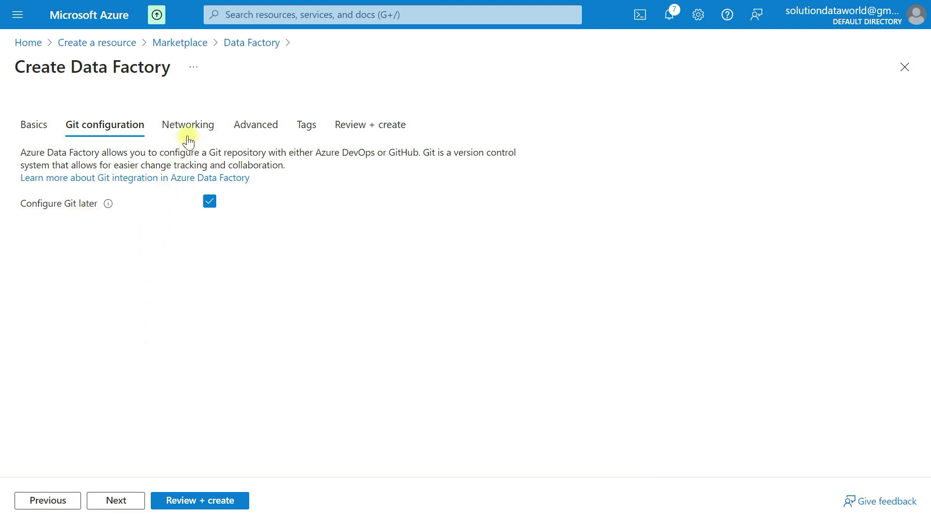
click(108, 500)
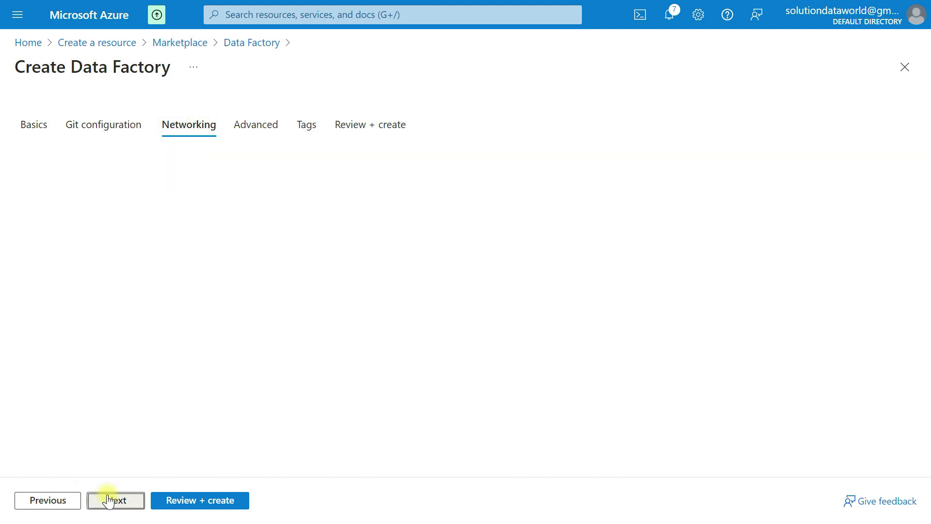
Step: Accept the default networking, encryption and tag settings with a public endpoint, and create the data factory
scroll(172, 272, down, 1)
scroll(172, 273, up, 1)
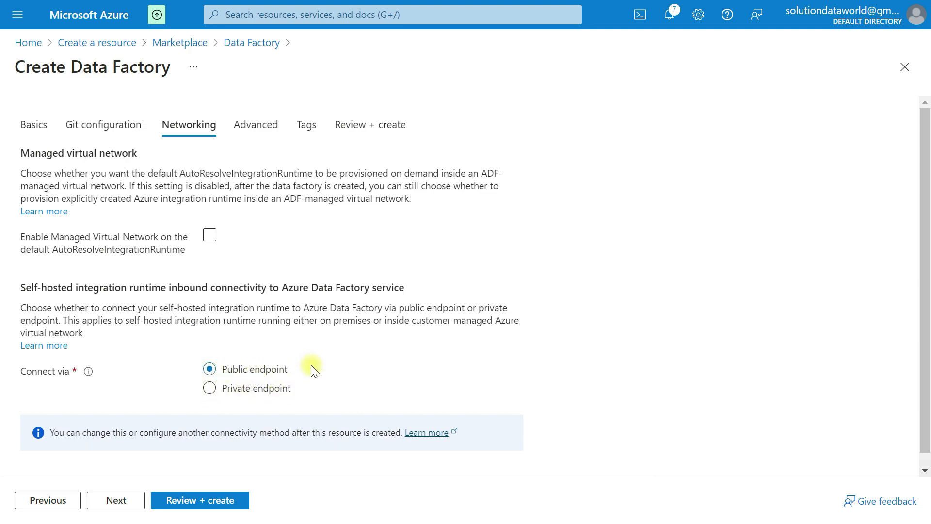
click(120, 501)
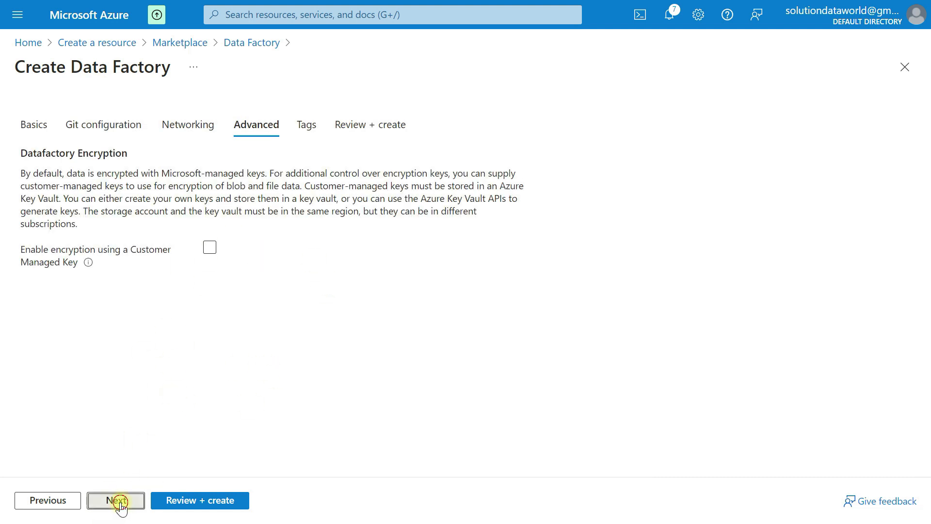
click(120, 501)
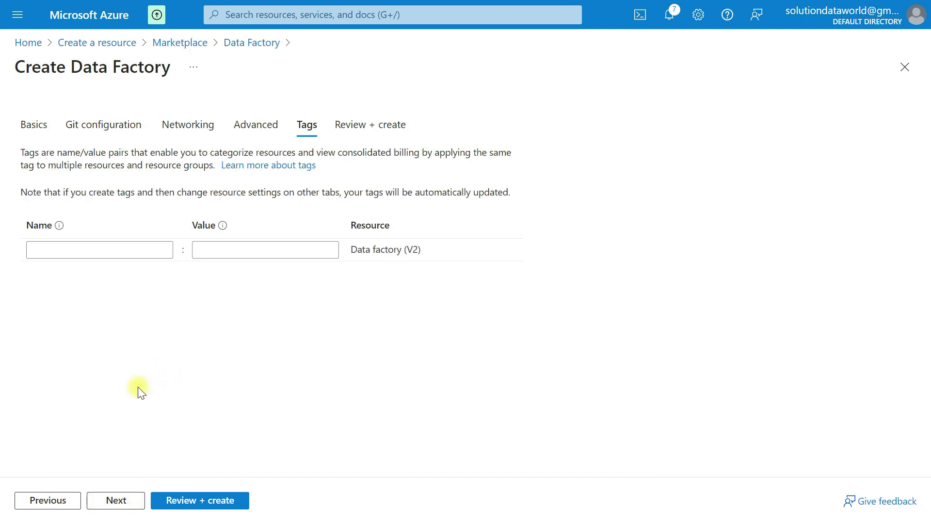
click(119, 500)
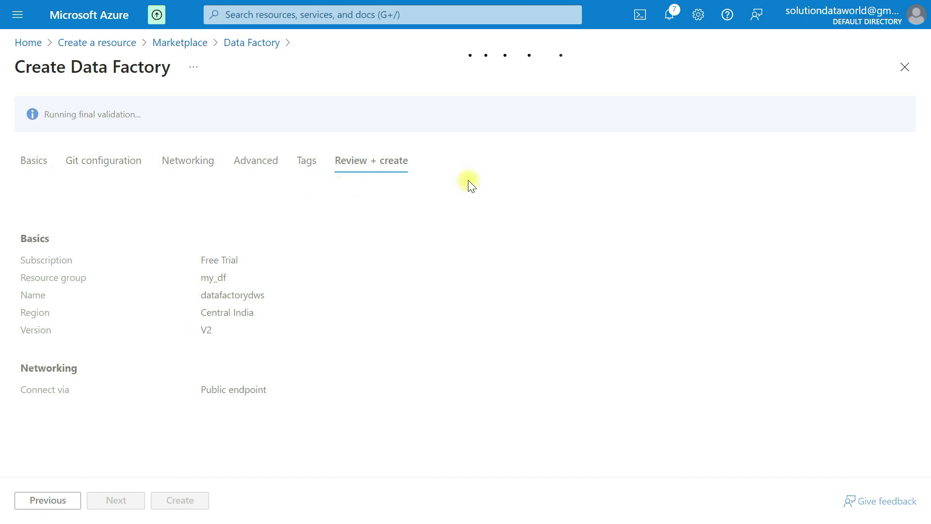
scroll(240, 335, down, 1)
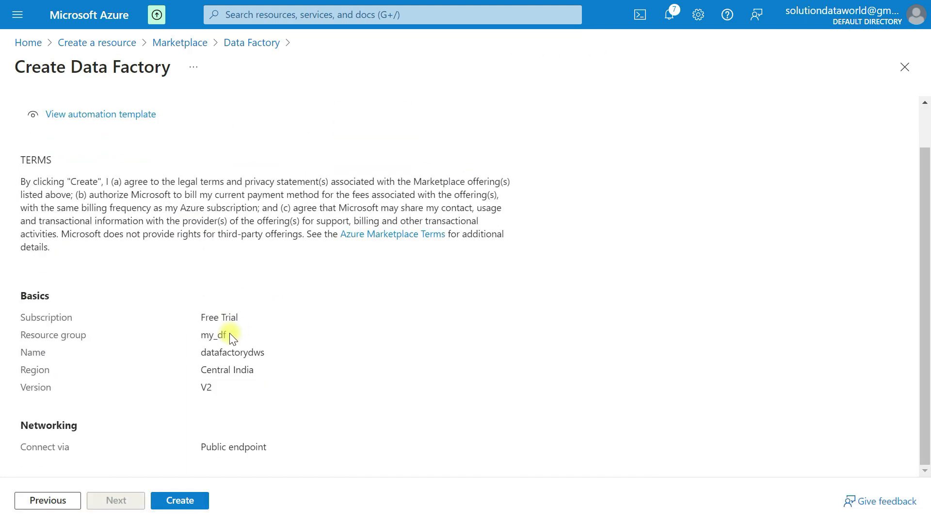
click(183, 501)
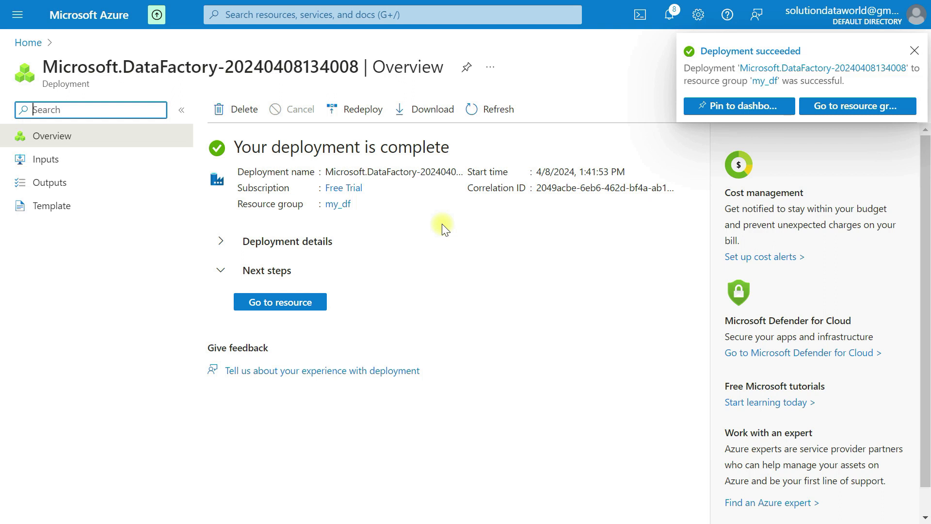
Step: Open the deployed data factory resource and examine its overview and monitoring charts
click(277, 303)
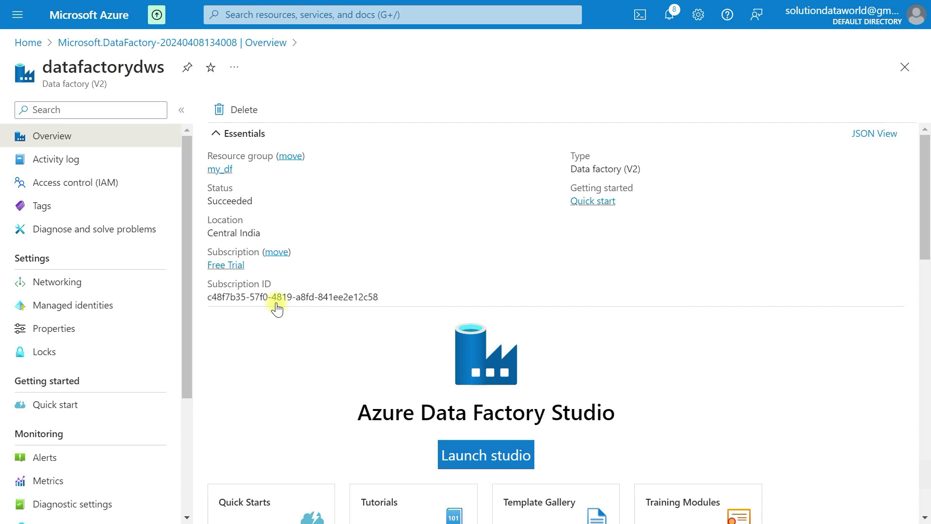
scroll(380, 266, down, 3)
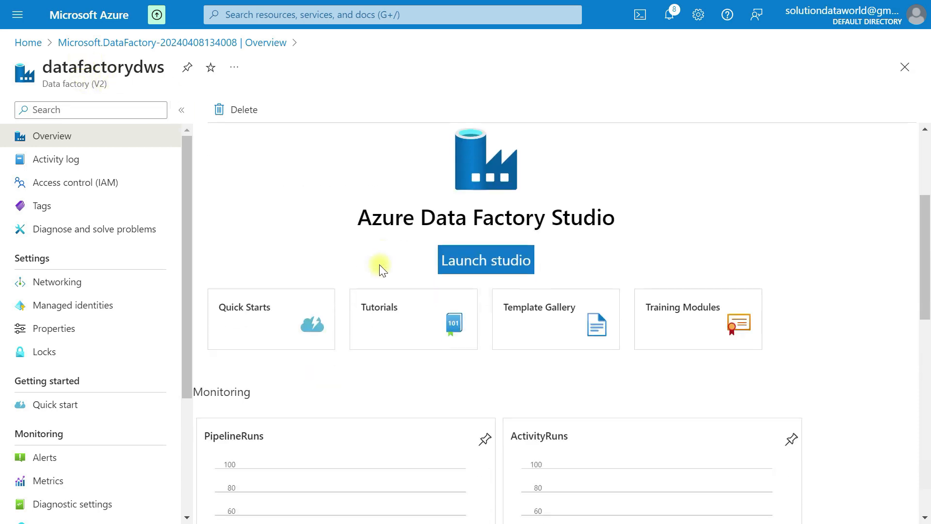
scroll(380, 267, down, 9)
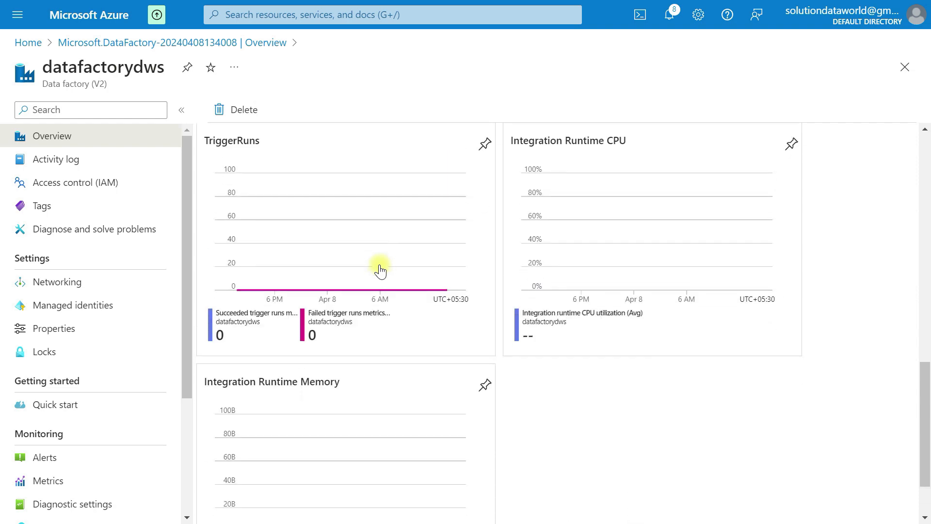
scroll(380, 267, up, 3)
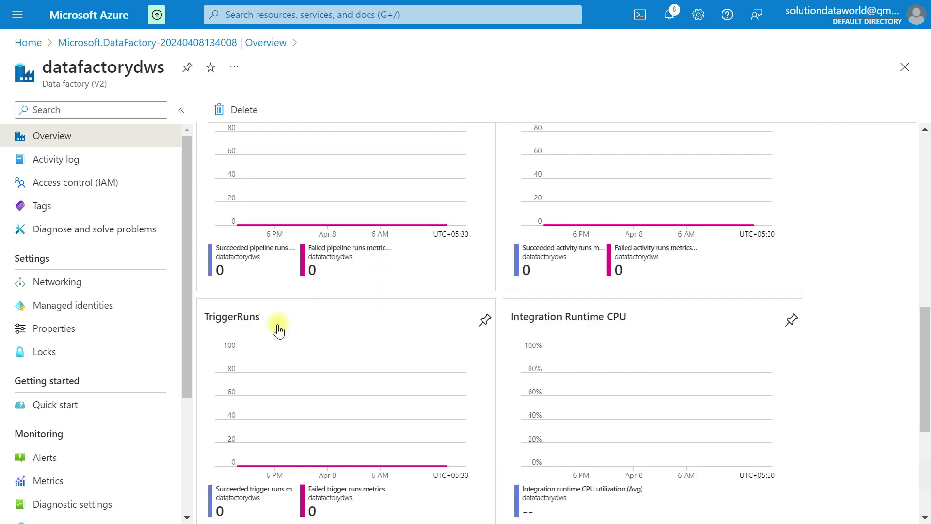
scroll(620, 324, up, 4)
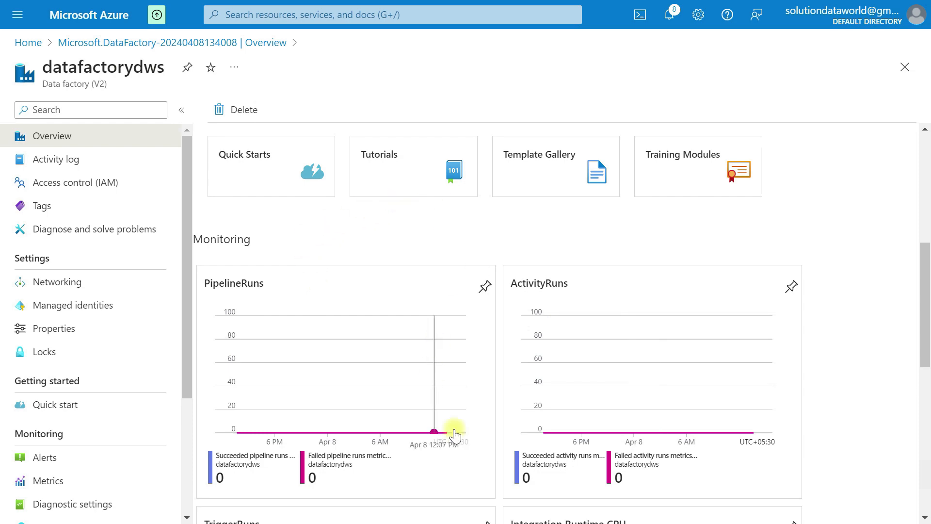
scroll(448, 396, down, 9)
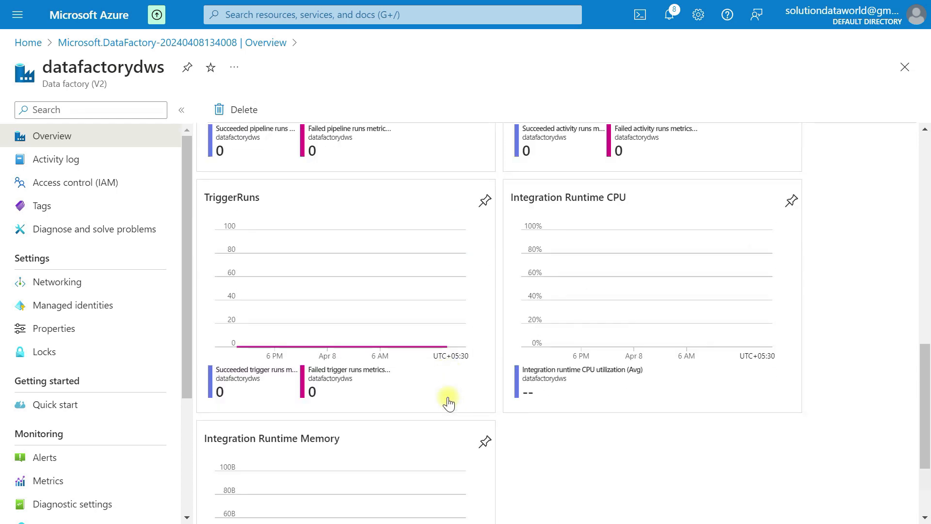
scroll(449, 400, up, 8)
scroll(449, 400, up, 4)
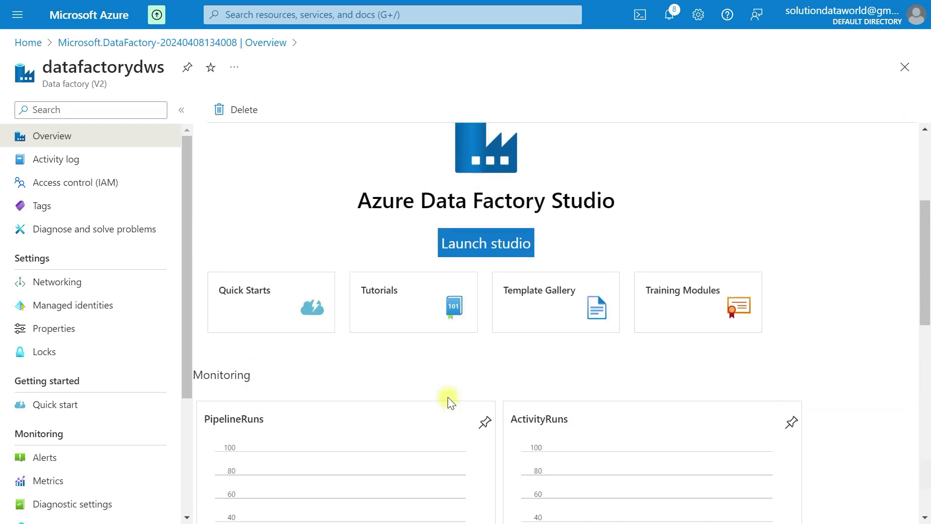
scroll(334, 204, up, 2)
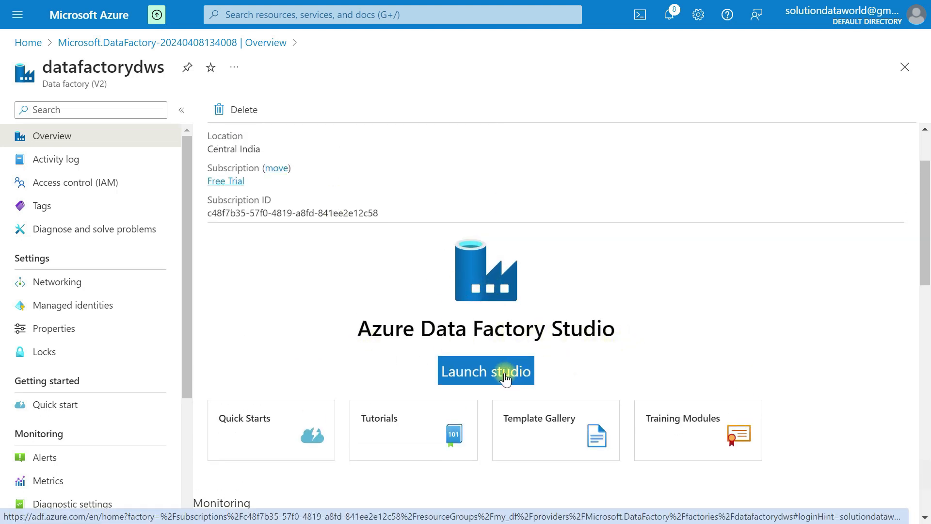
Step: Launch Azure Data Factory Studio for the datafactorydws factory and look over its home page
click(476, 373)
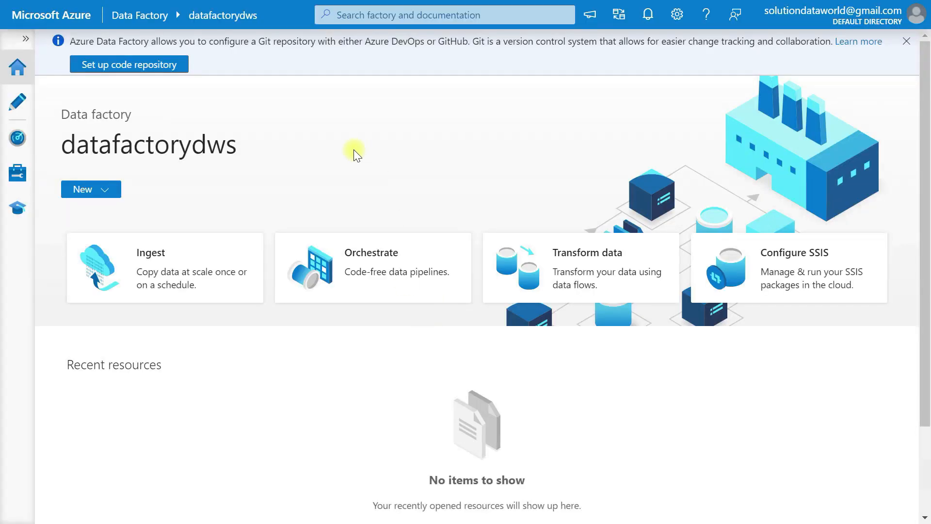
scroll(353, 149, down, 3)
scroll(353, 149, up, 3)
scroll(353, 150, down, 1)
scroll(354, 151, down, 3)
scroll(353, 151, up, 3)
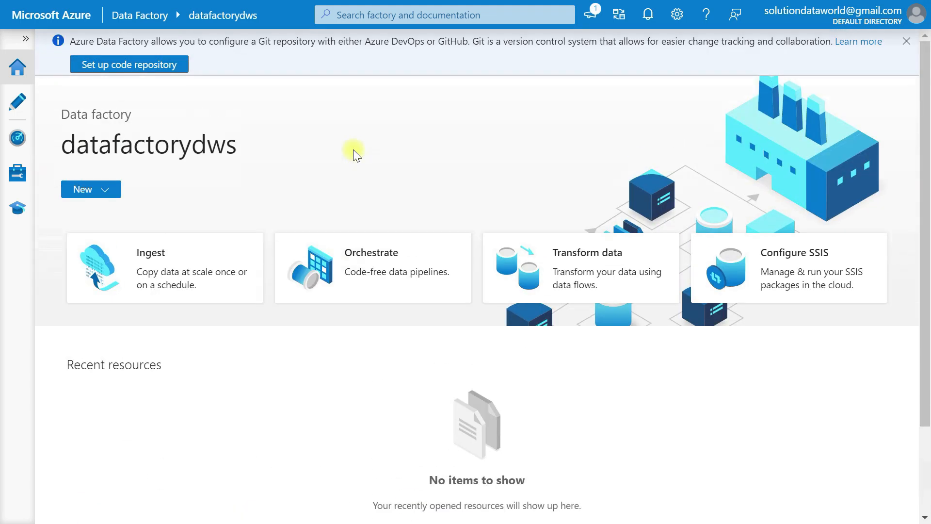